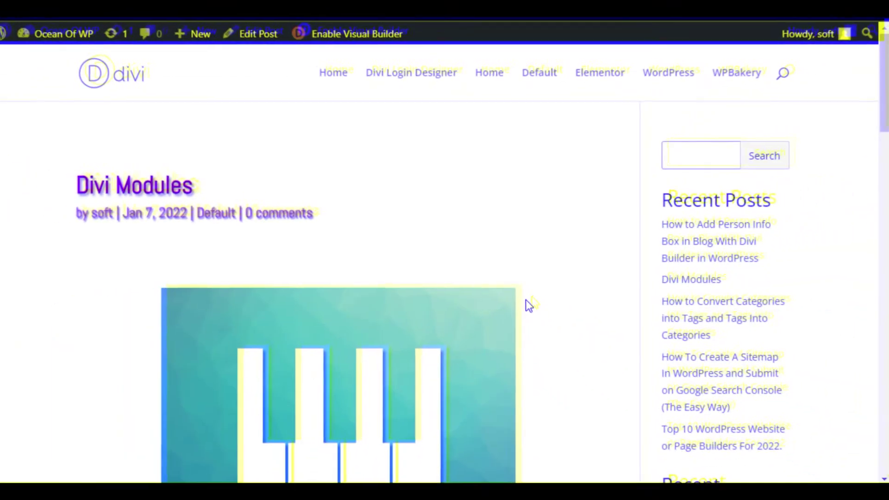
# - Scroll through the published post list with arrow-icon links, then go to the admin Dashboard
pyautogui.scroll(-2, 527, 299)
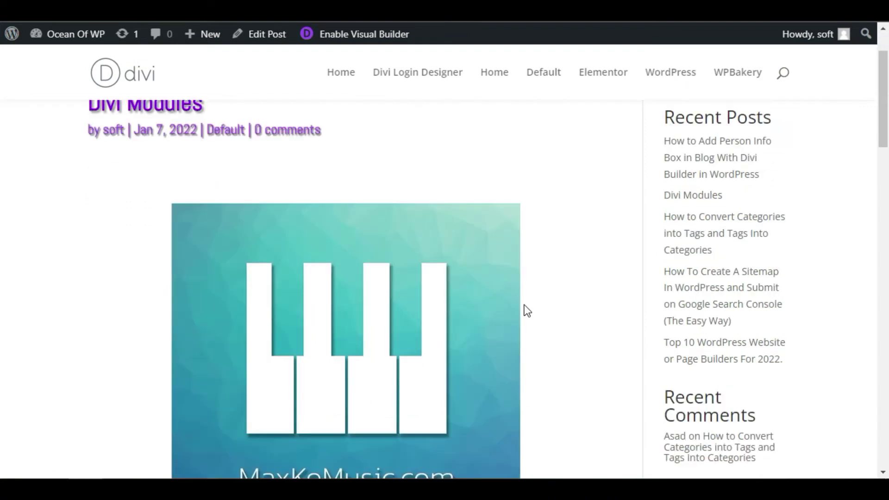
pyautogui.scroll(-15, 525, 306)
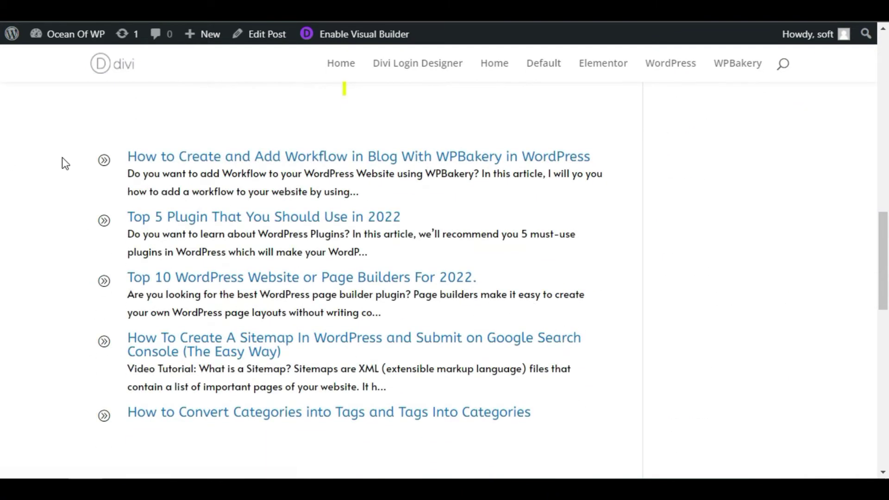
pyautogui.moveTo(125, 144); pyautogui.dragTo(474, 163)
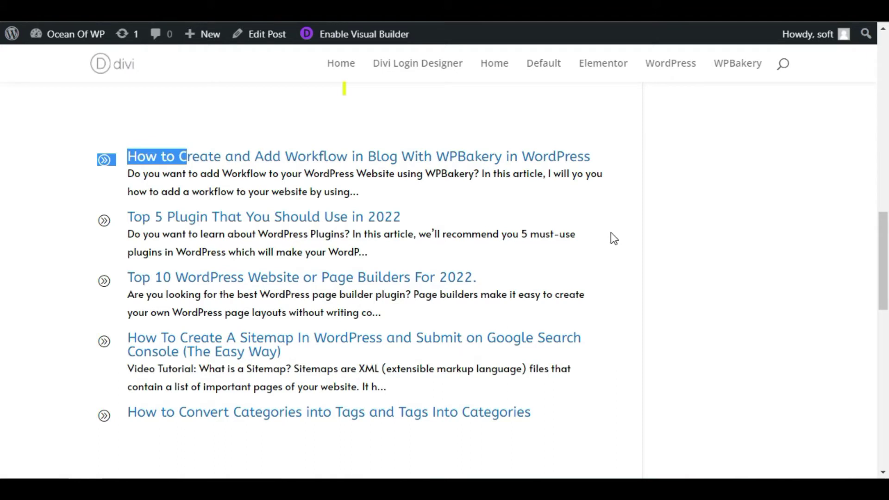
pyautogui.click(47, 228)
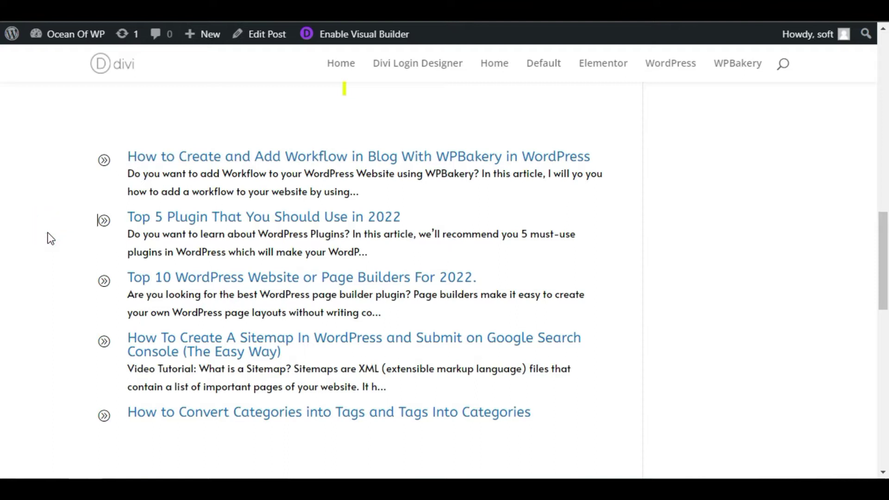
pyautogui.click(58, 56)
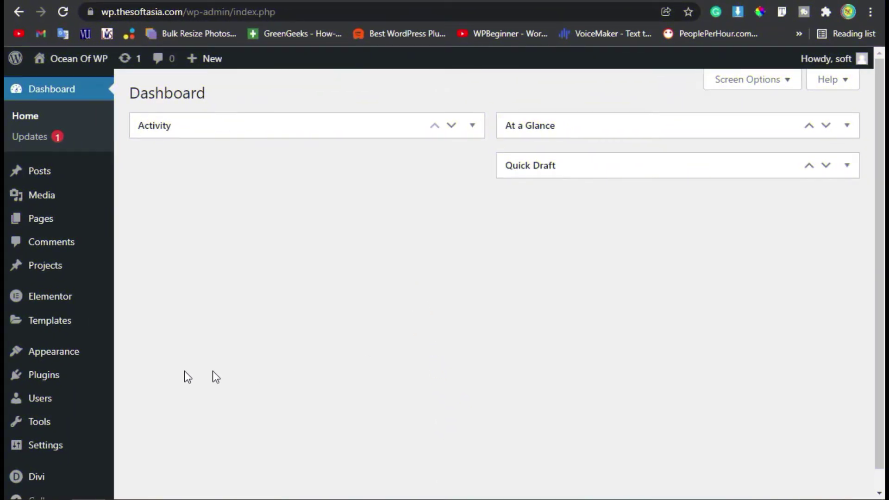
# - Search the plugin directory for DiviTorque, then install and activate it
pyautogui.moveTo(44, 375)
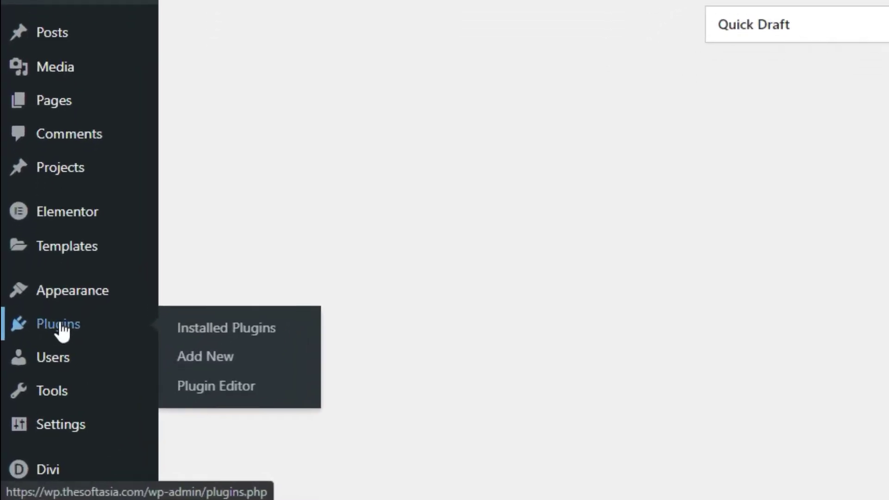
pyautogui.click(298, 357)
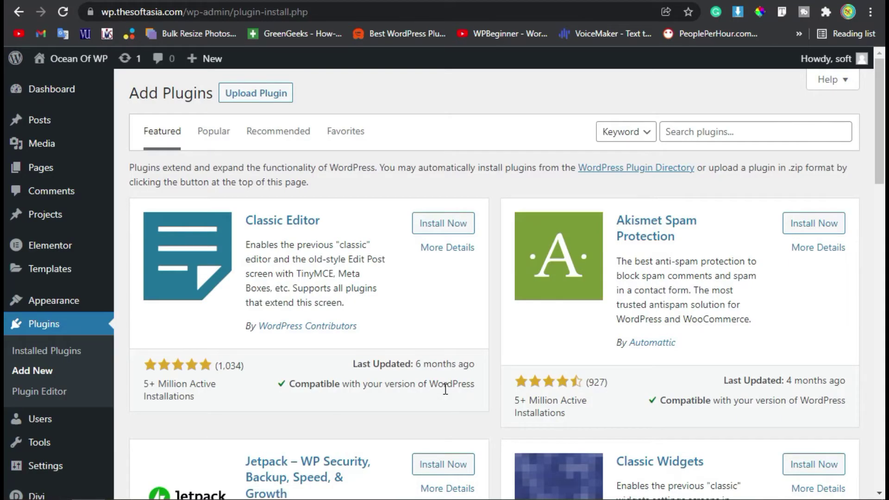
pyautogui.click(767, 135)
pyautogui.write('DiviTorque')
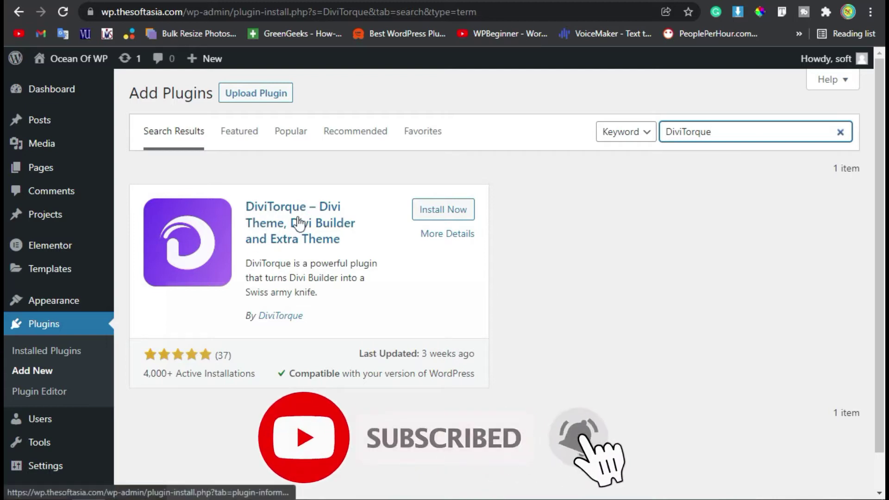
pyautogui.click(440, 209)
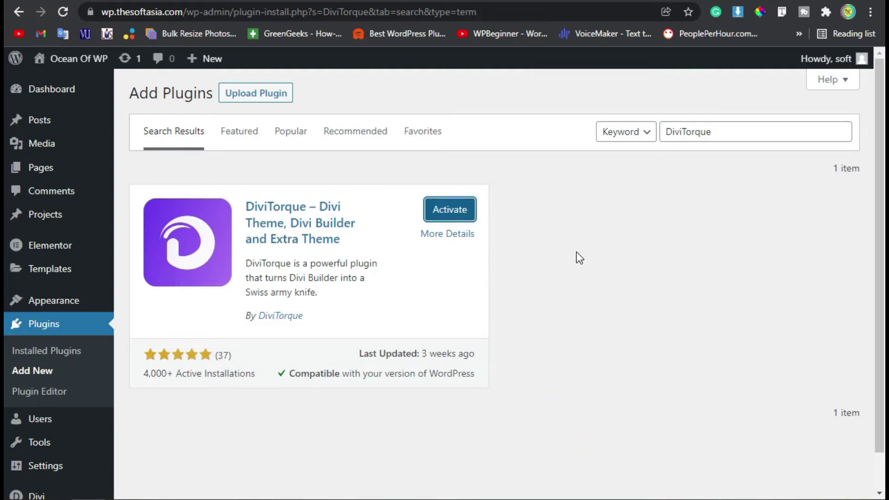
pyautogui.click(458, 216)
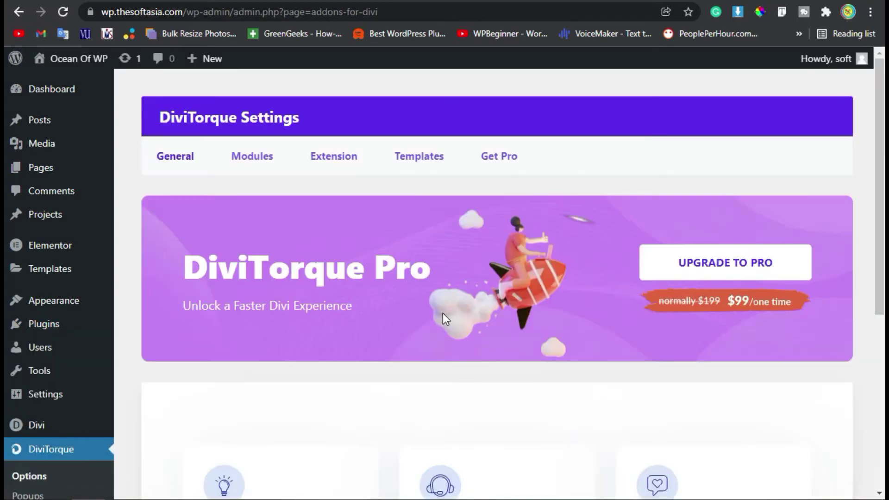
# - Scroll through the DiviTorque Settings page, then return to the admin Dashboard
pyautogui.scroll(-4, 443, 314)
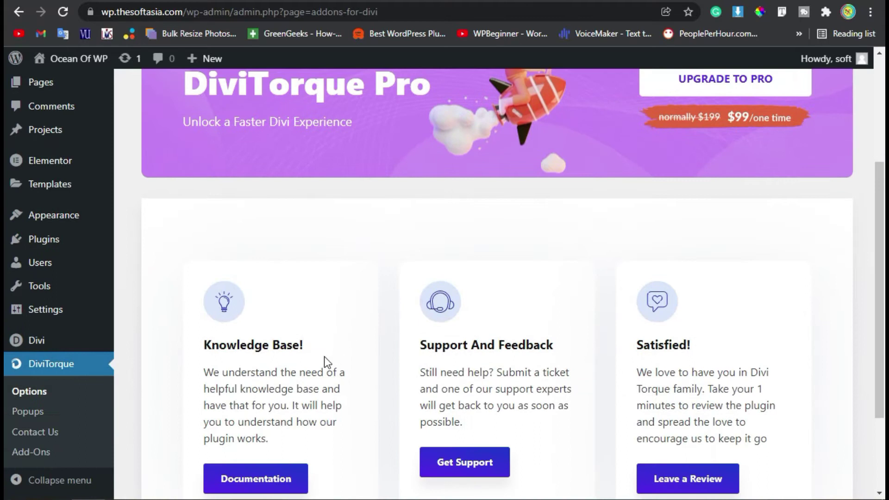
pyautogui.scroll(-2, 394, 353)
pyautogui.scroll(6, 394, 353)
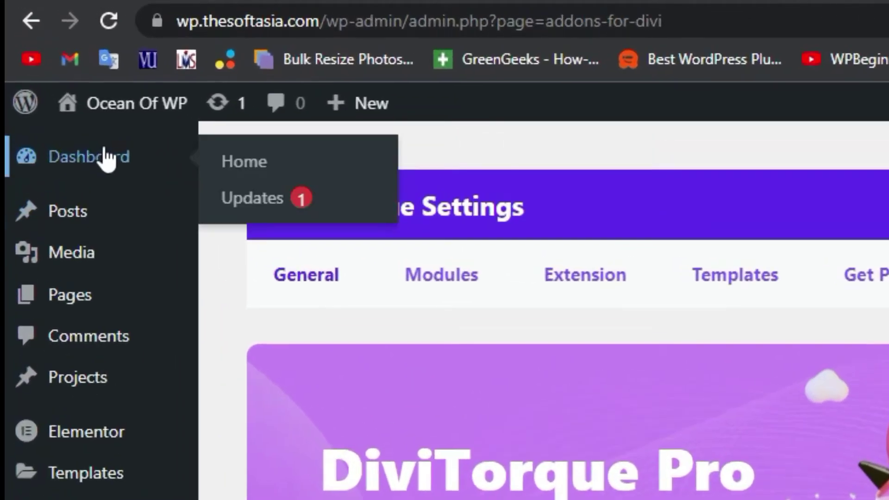
pyautogui.click(59, 88)
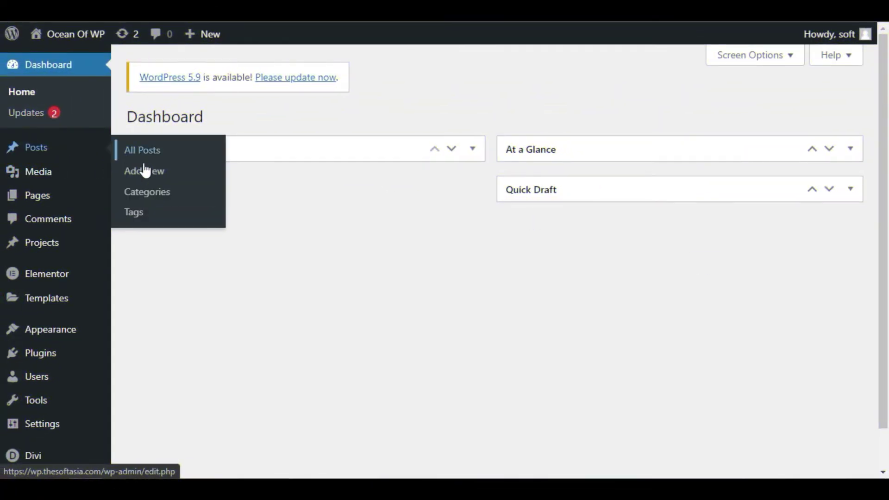
# - Start a new post titled 'Post list' and edit it with Divi Builder
pyautogui.click(147, 171)
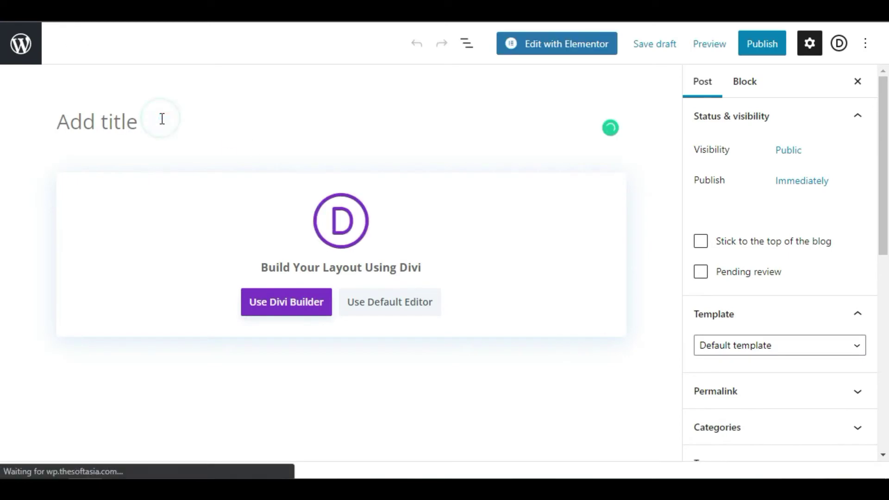
pyautogui.write('Pos')
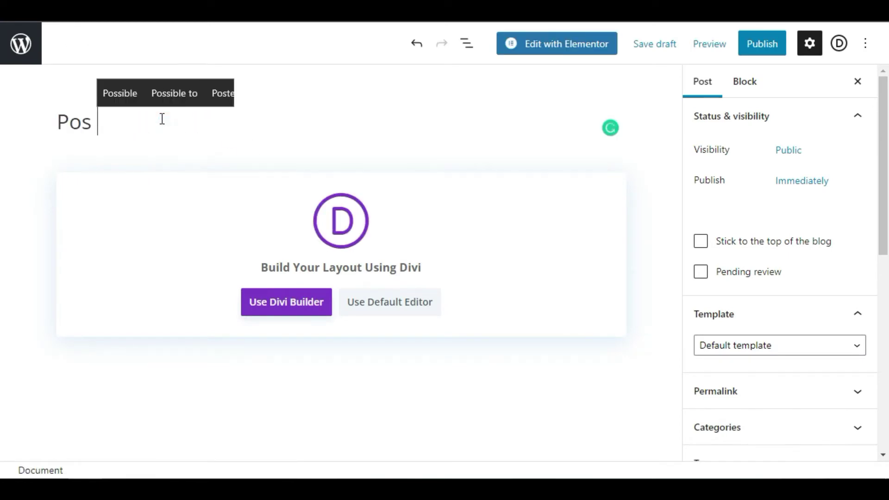
pyautogui.write('rt')
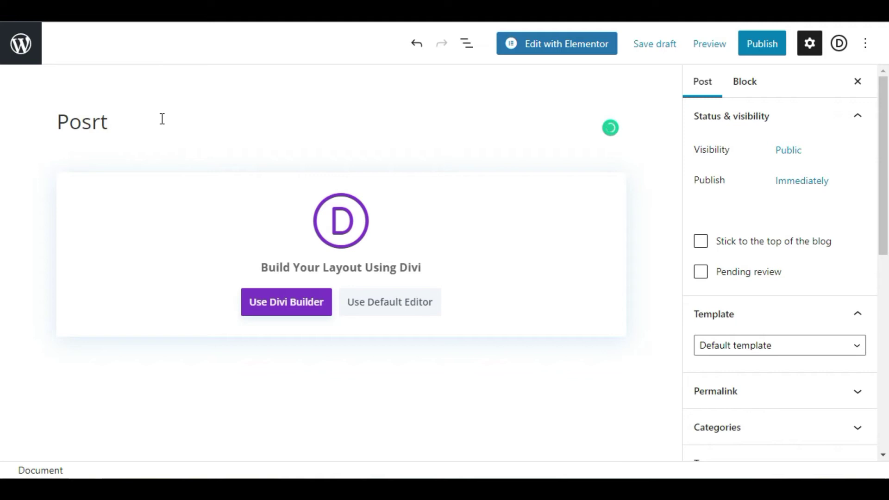
pyautogui.write('t list')
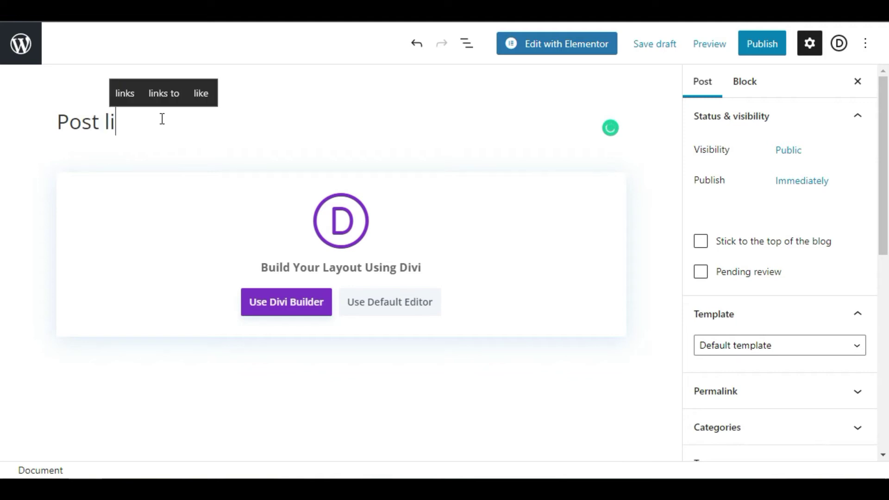
pyautogui.click(300, 310)
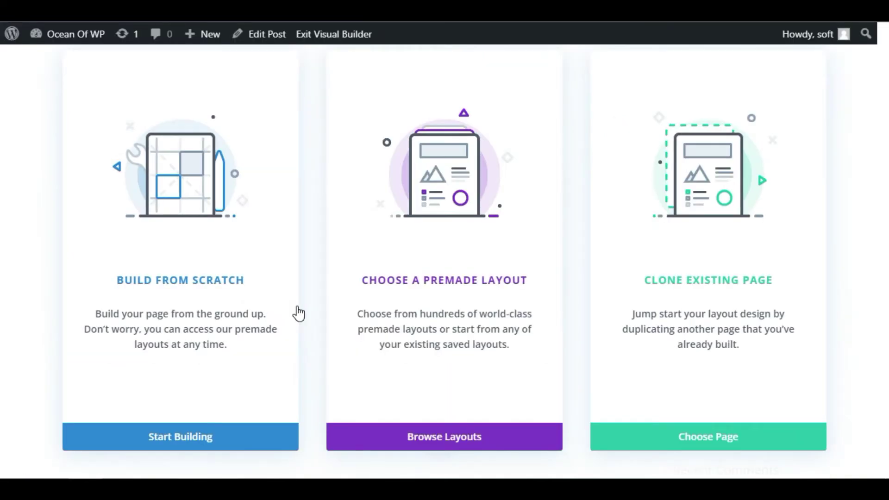
# - Build from scratch with a one-column row and scroll the module list to Torque Post List
pyautogui.click(177, 447)
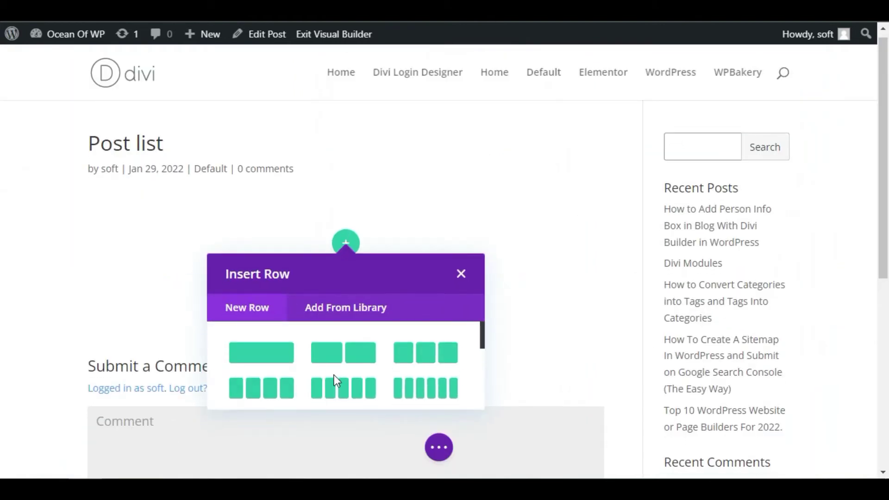
pyautogui.click(255, 352)
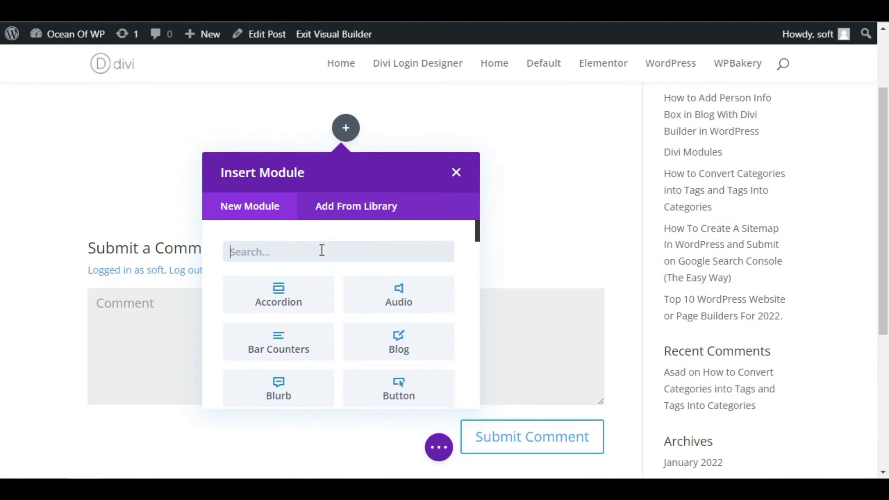
pyautogui.scroll(-15, 377, 308)
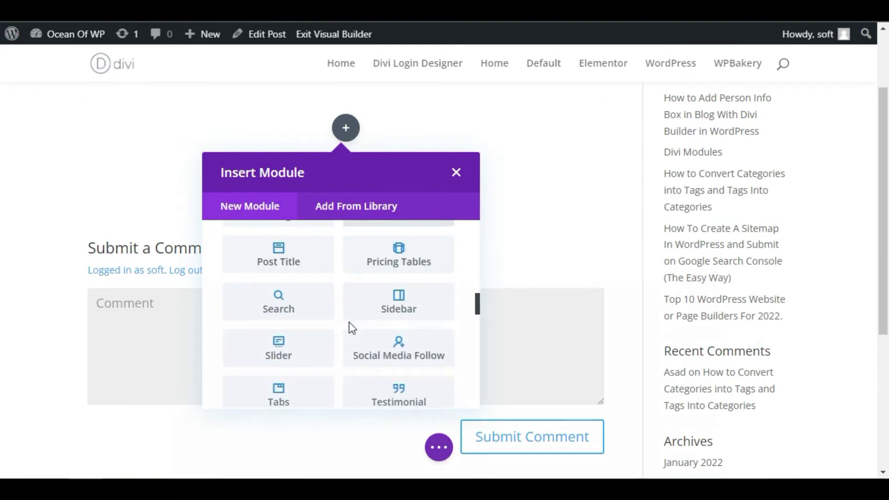
pyautogui.scroll(-4, 333, 325)
pyautogui.scroll(2, 317, 318)
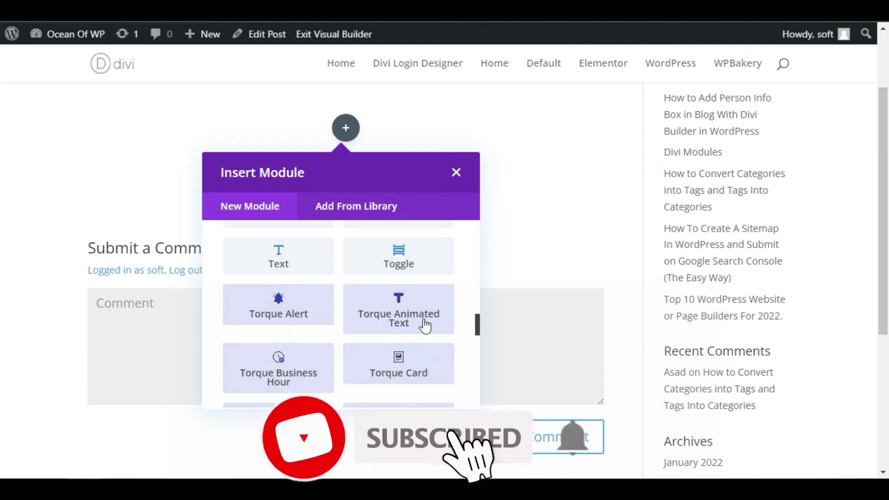
pyautogui.scroll(-2, 332, 324)
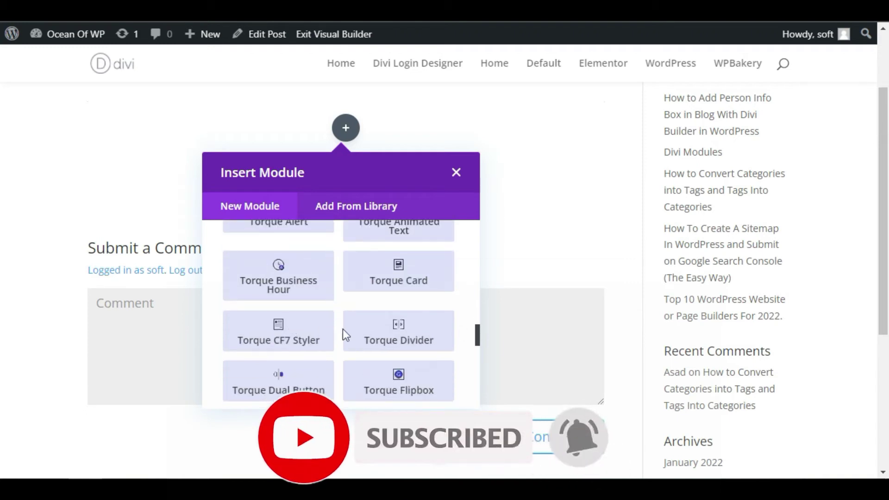
pyautogui.scroll(-2, 330, 340)
pyautogui.scroll(-2, 307, 343)
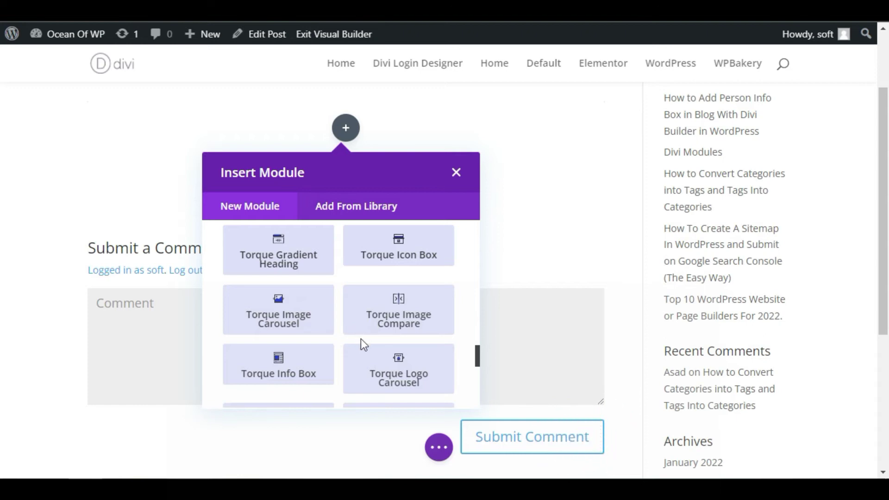
pyautogui.scroll(-2, 363, 345)
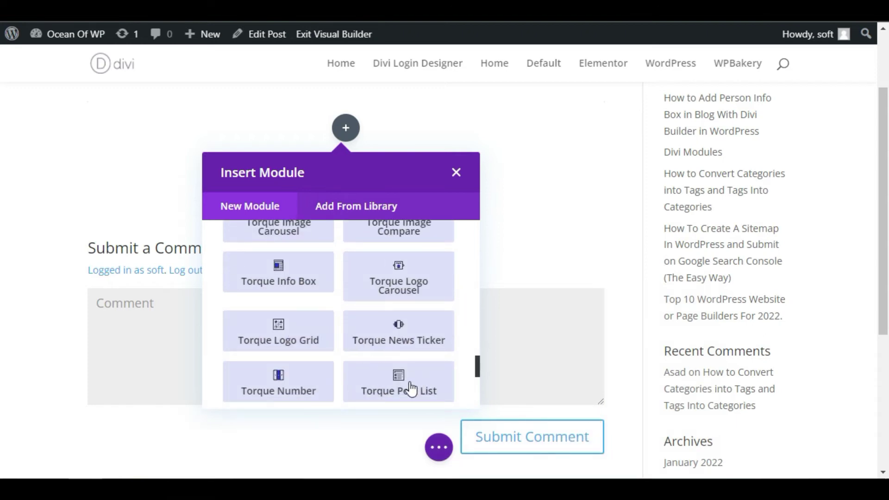
# - Add a Torque Post List for Posts in Elementor, Google Apps, WordPress and WPBakery categories
pyautogui.click(390, 391)
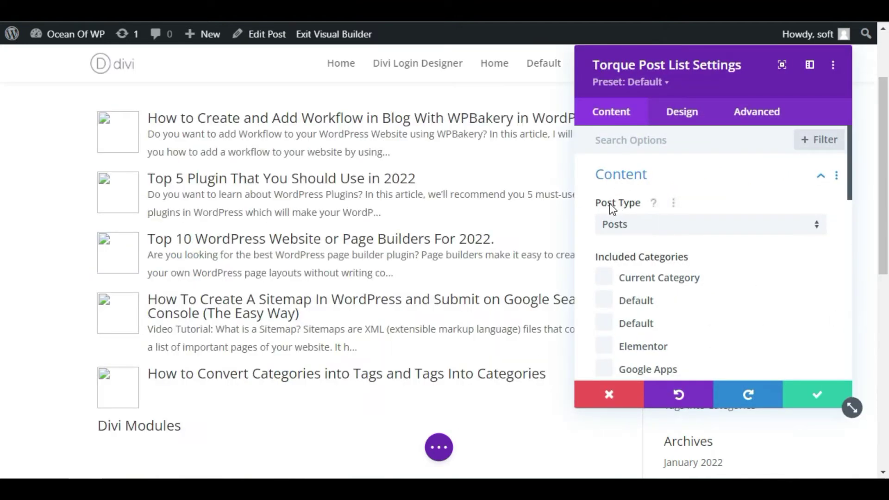
pyautogui.click(658, 223)
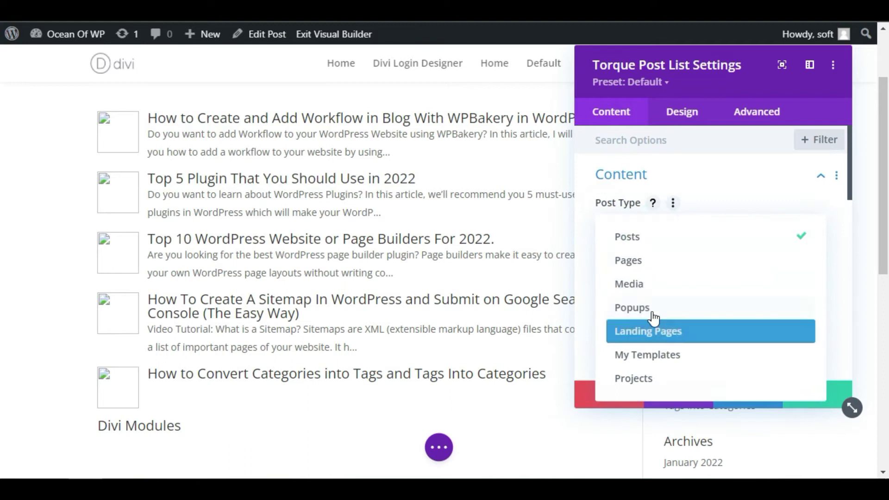
pyautogui.click(672, 247)
pyautogui.scroll(-2, 726, 262)
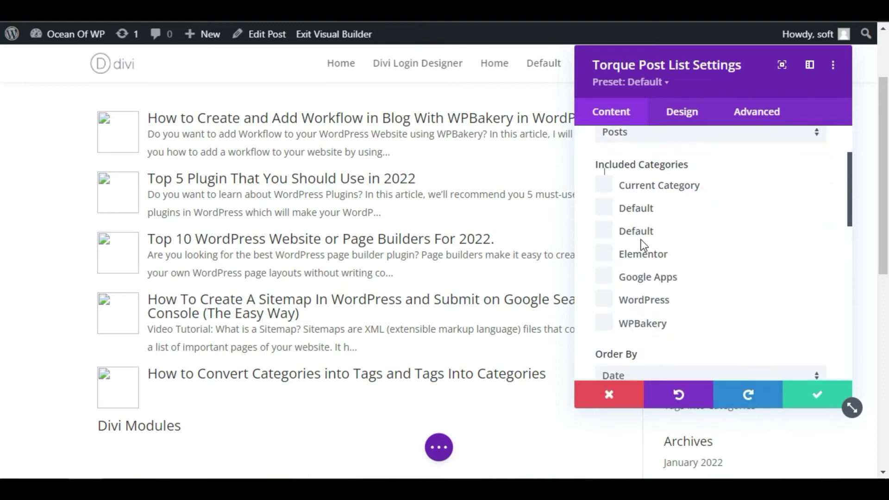
pyautogui.click(608, 258)
pyautogui.click(604, 278)
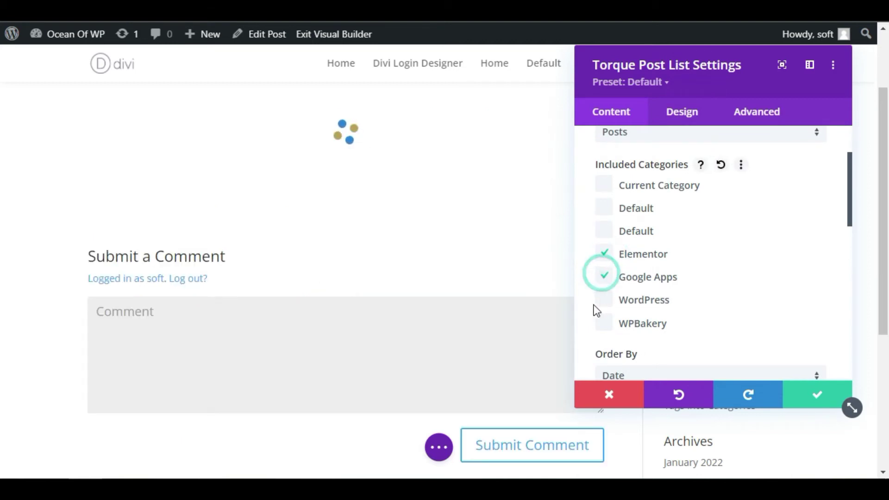
pyautogui.click(610, 302)
pyautogui.click(610, 323)
pyautogui.scroll(-4, 734, 300)
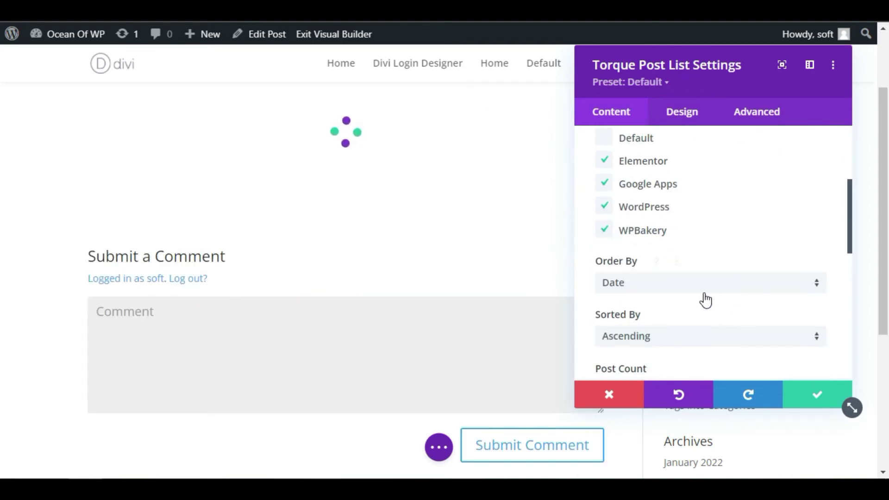
# - Order the listed posts by Title in descending order
pyautogui.click(693, 193)
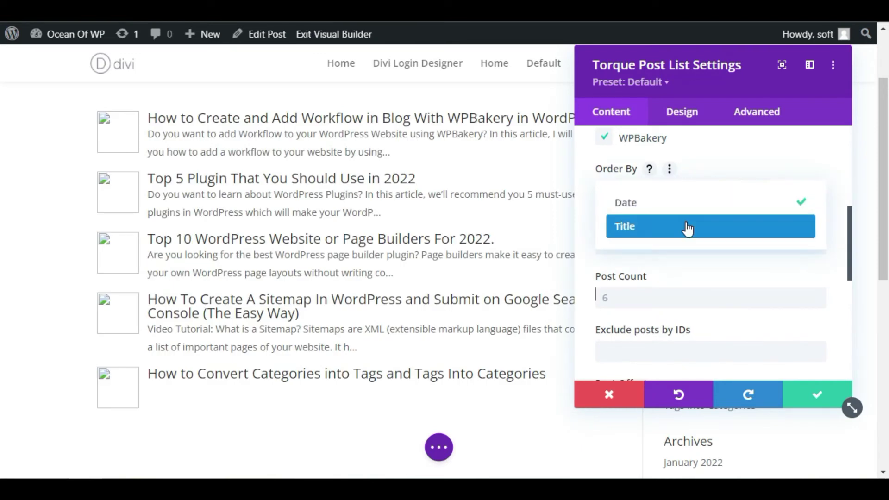
pyautogui.click(687, 227)
pyautogui.click(661, 242)
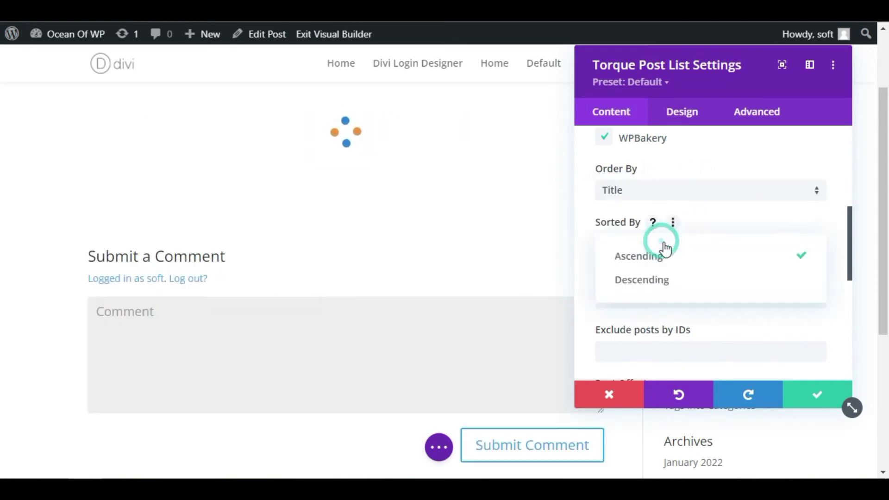
pyautogui.click(687, 280)
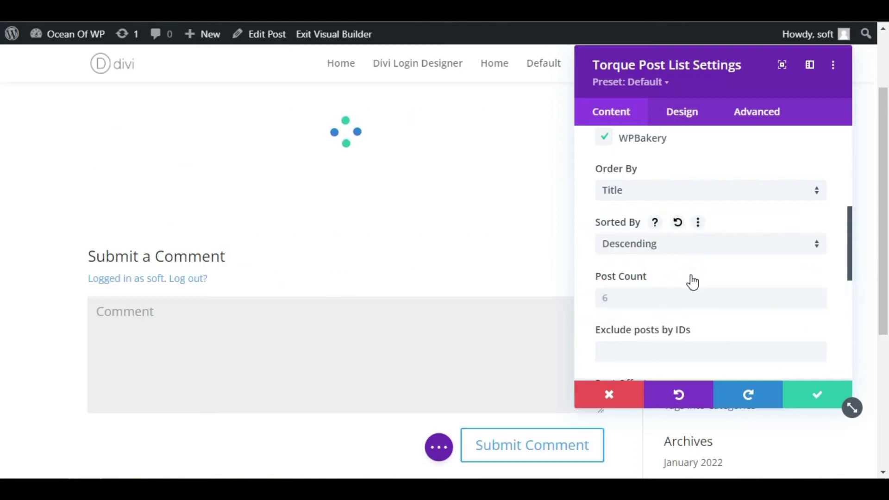
pyautogui.click(603, 290)
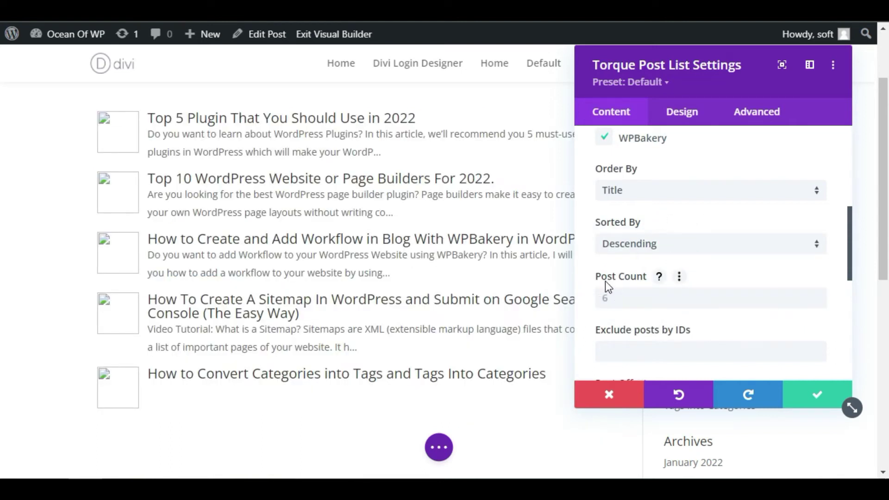
pyautogui.scroll(2, 713, 259)
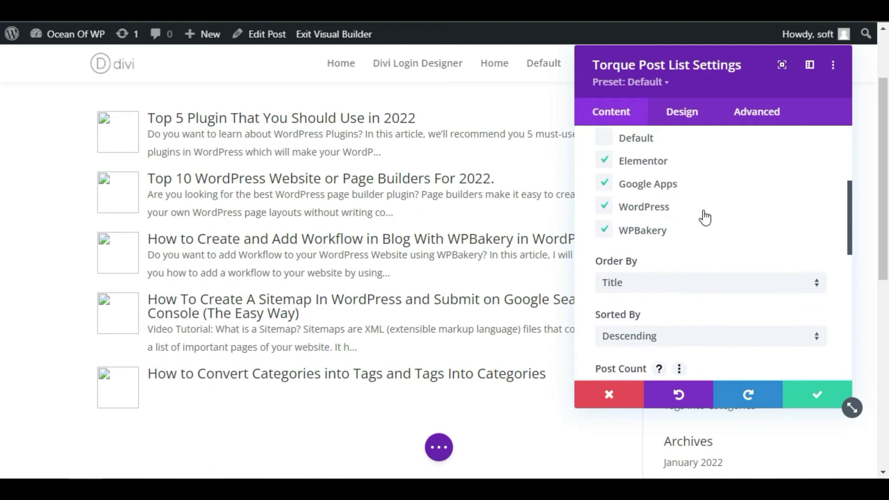
pyautogui.click(675, 118)
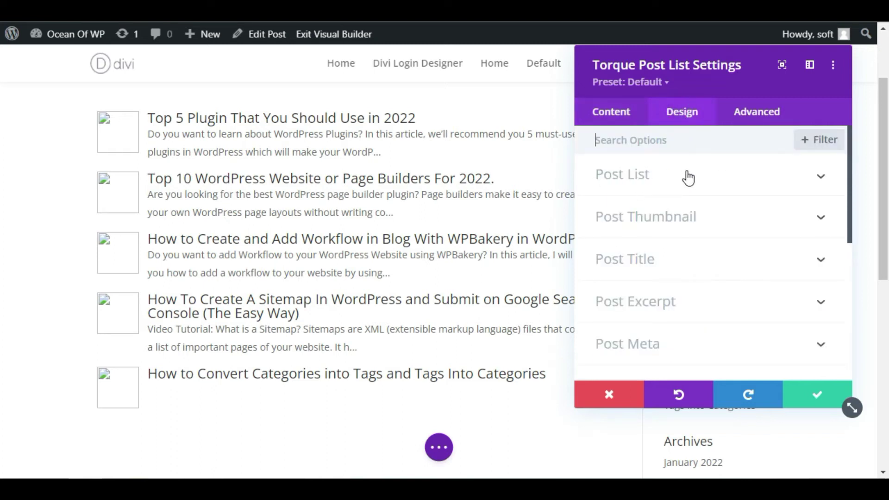
pyautogui.click(672, 183)
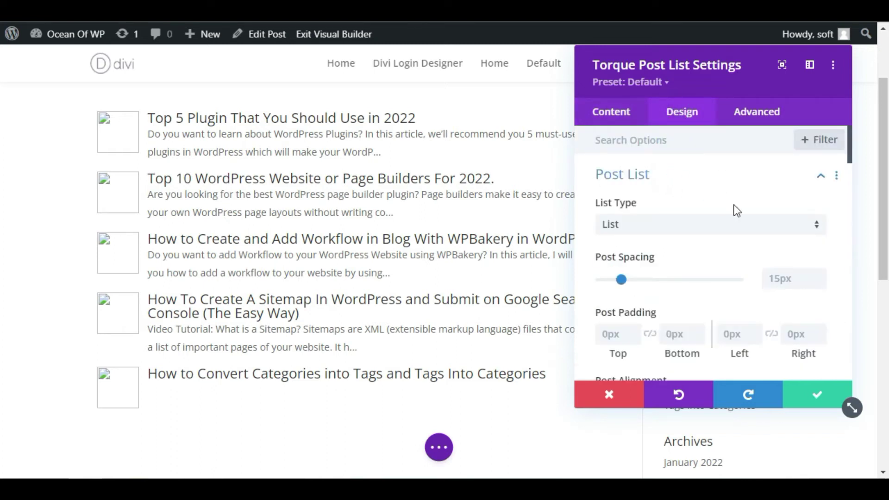
# - Try the Grid list type, then set the post list back to List
pyautogui.click(657, 226)
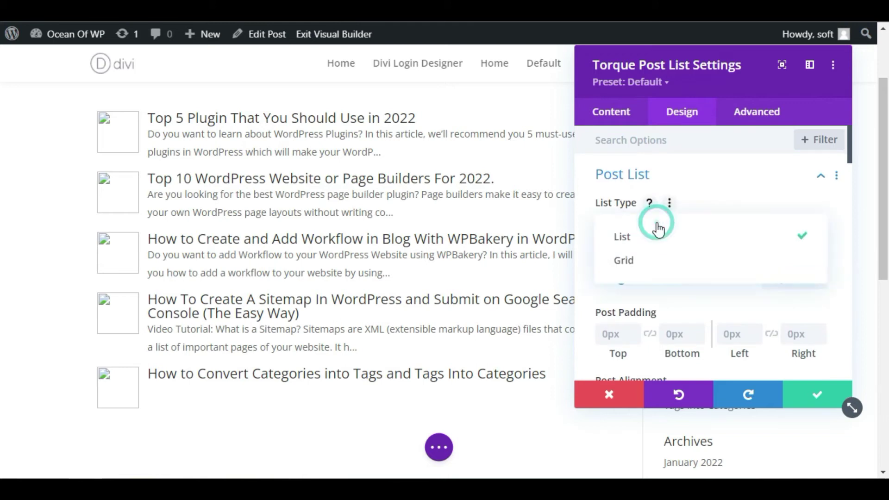
pyautogui.click(674, 261)
pyautogui.click(665, 222)
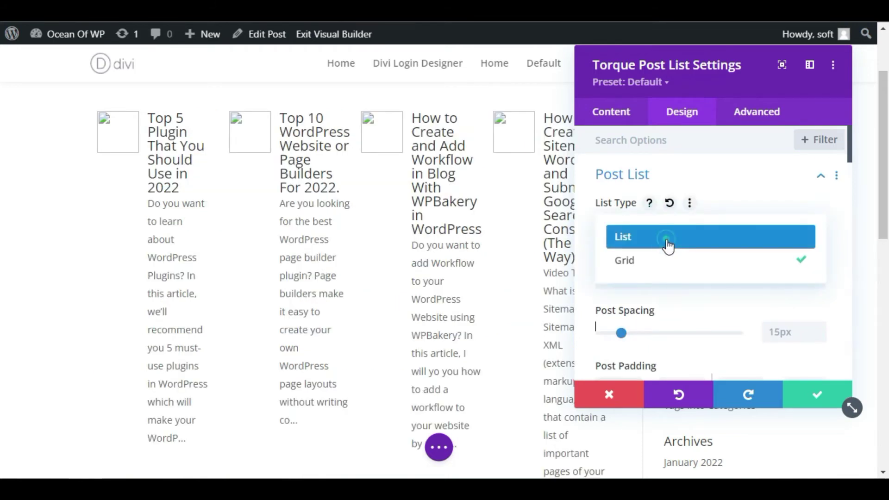
pyautogui.click(668, 242)
pyautogui.scroll(-5, 651, 213)
pyautogui.scroll(5, 653, 217)
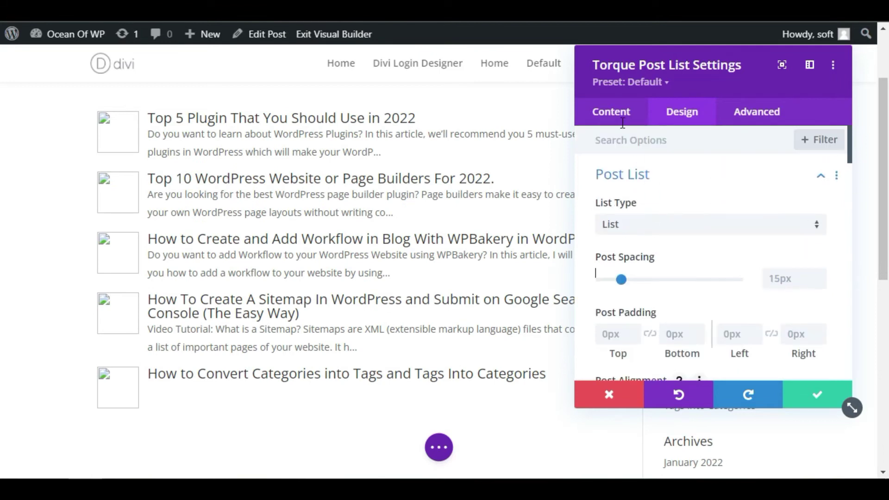
# - Turn off post images and use the circled double-arrow as the list icon
pyautogui.click(607, 111)
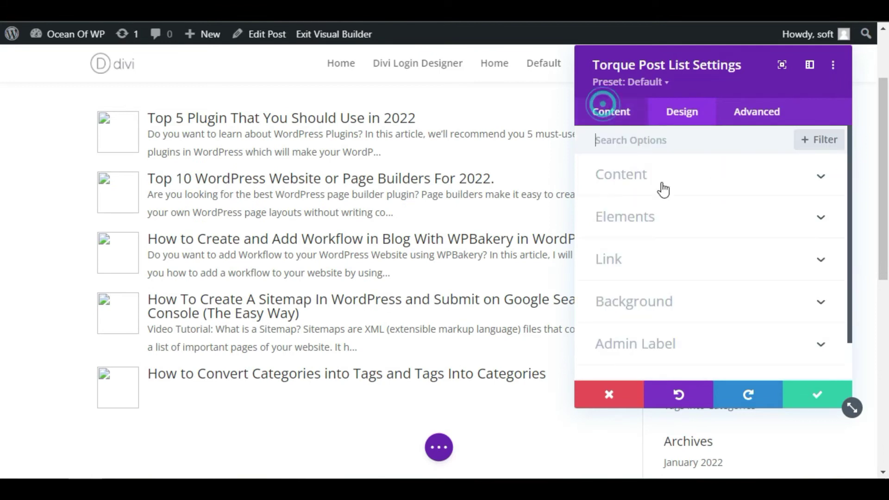
pyautogui.click(648, 226)
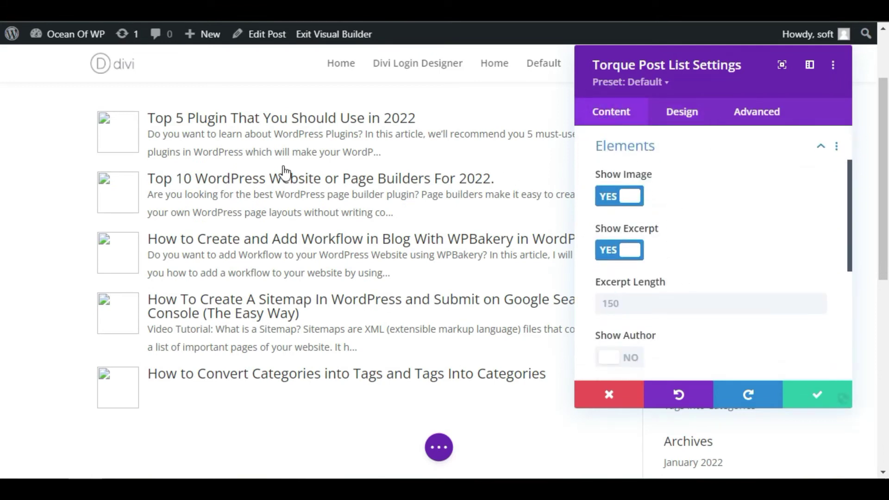
pyautogui.click(608, 200)
pyautogui.scroll(-2, 700, 281)
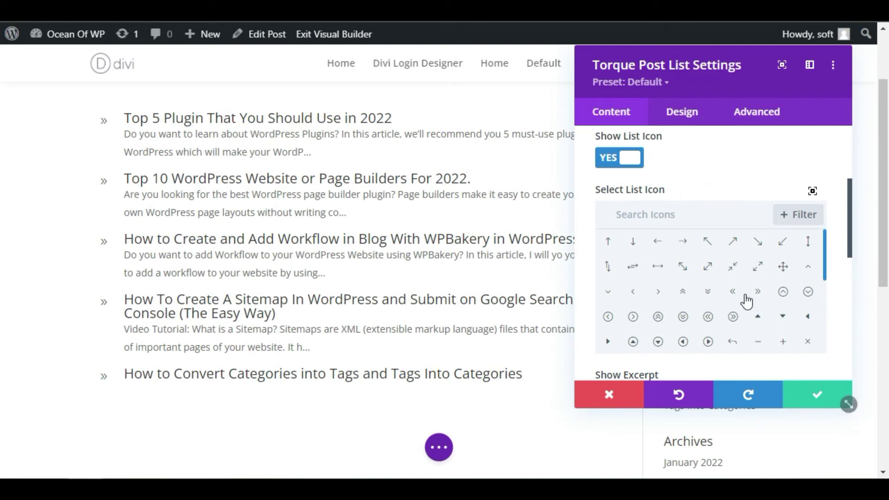
pyautogui.click(733, 316)
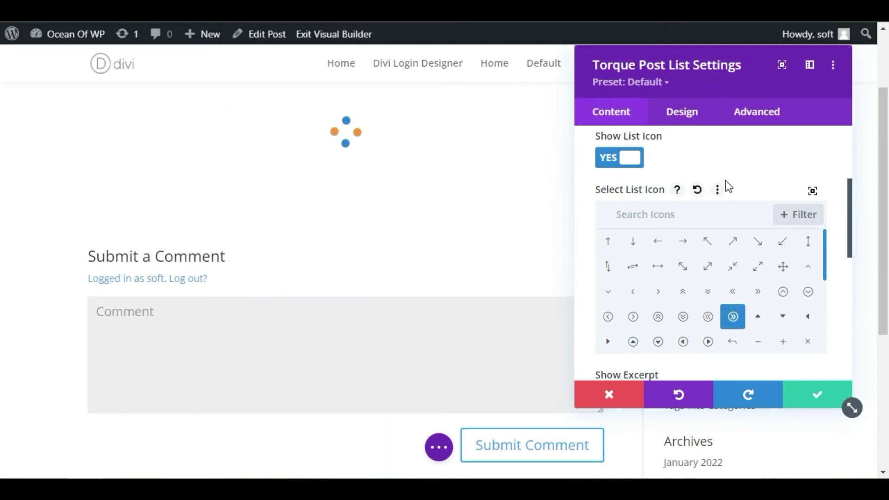
# - Set the list icon size to 20px
pyautogui.click(672, 116)
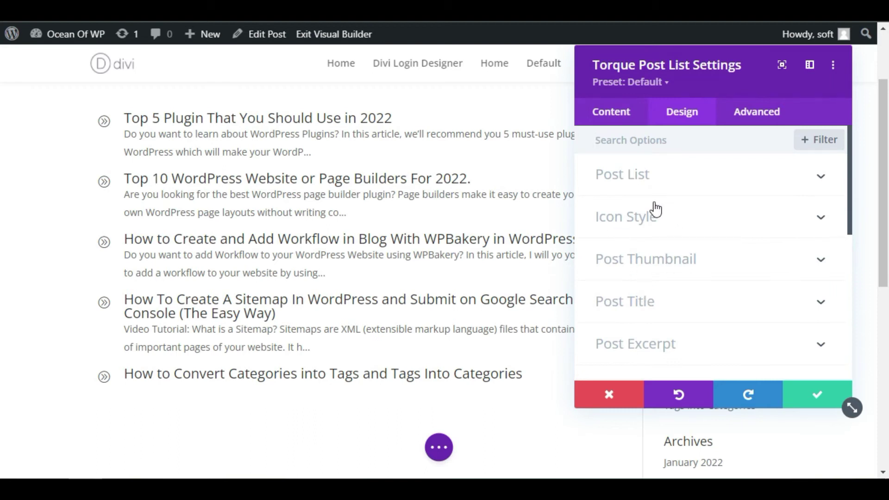
pyautogui.click(652, 214)
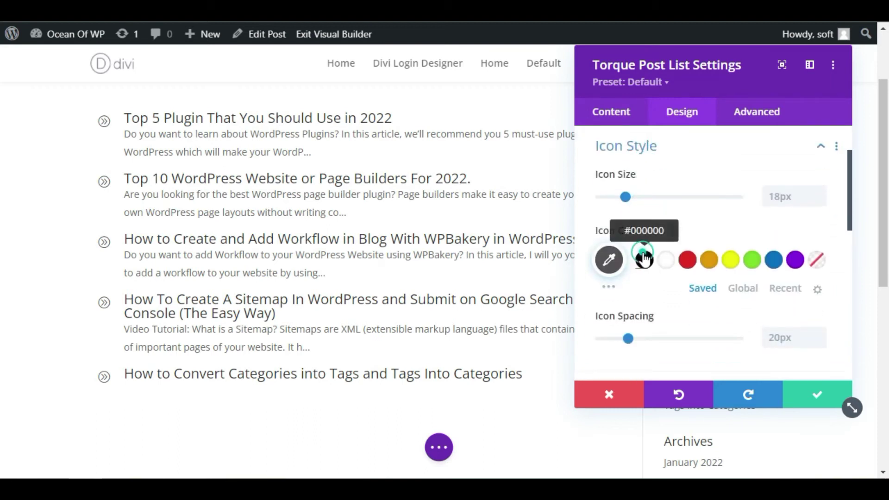
pyautogui.click(794, 192)
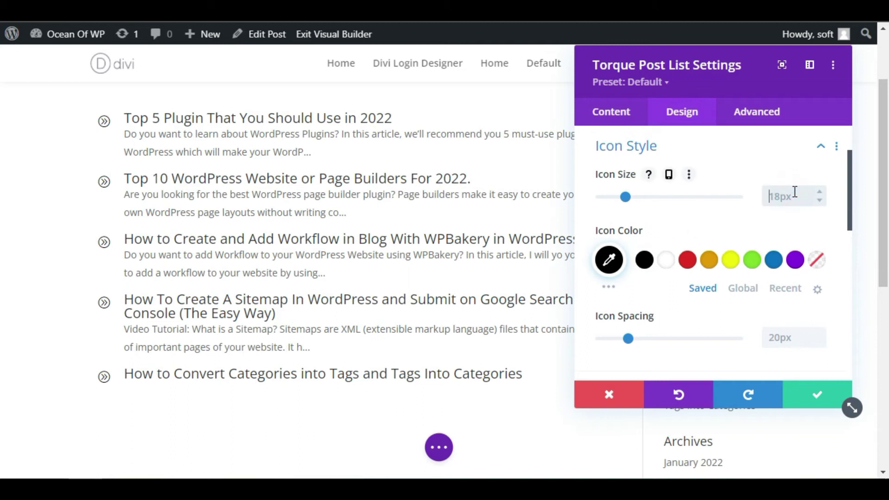
pyautogui.write('20px')
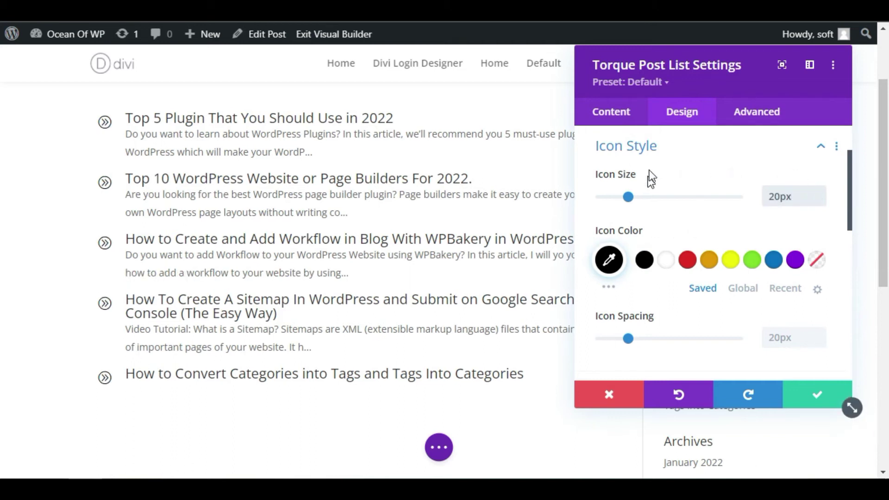
pyautogui.click(652, 155)
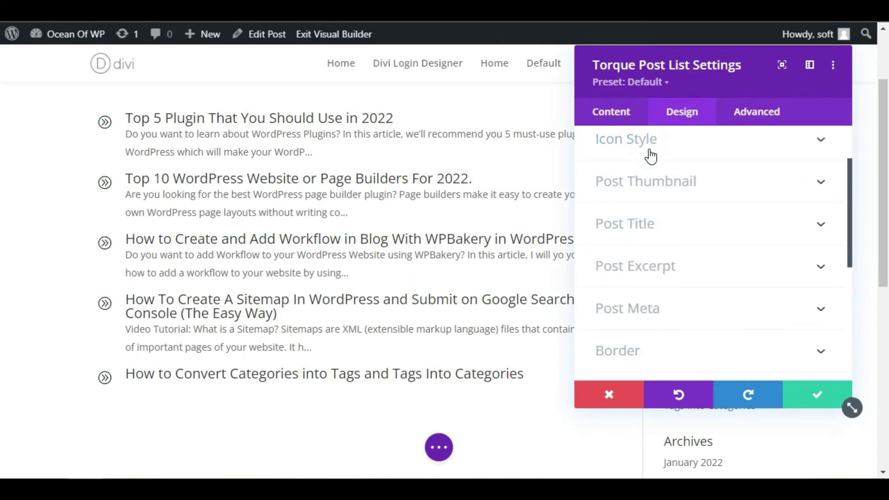
# - Style the post titles in ABeeZee, Regular weight, black, at 22px
pyautogui.click(649, 225)
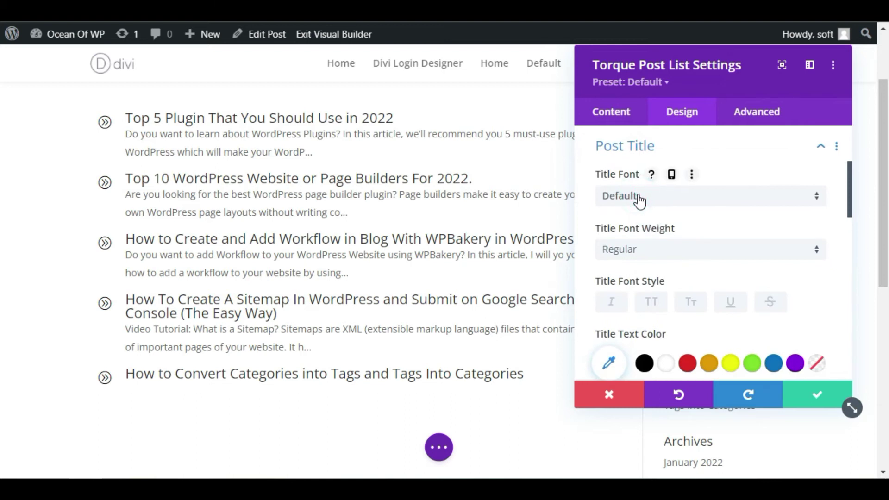
pyautogui.click(640, 200)
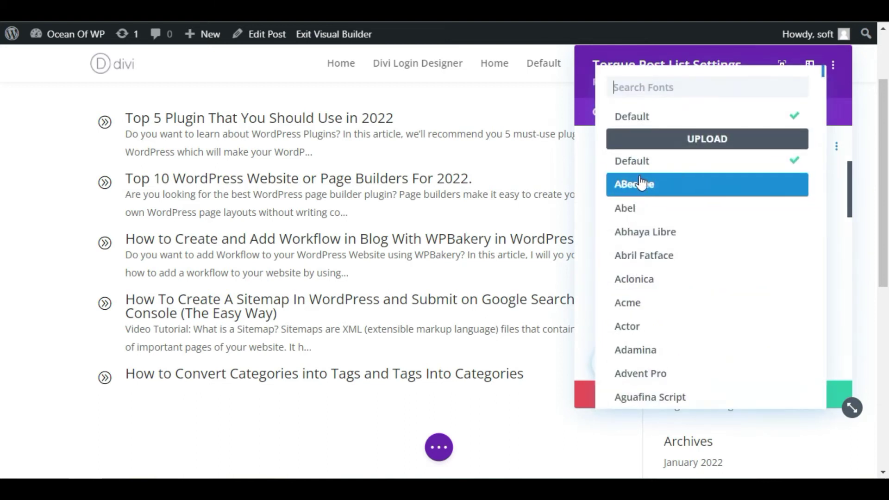
pyautogui.click(647, 187)
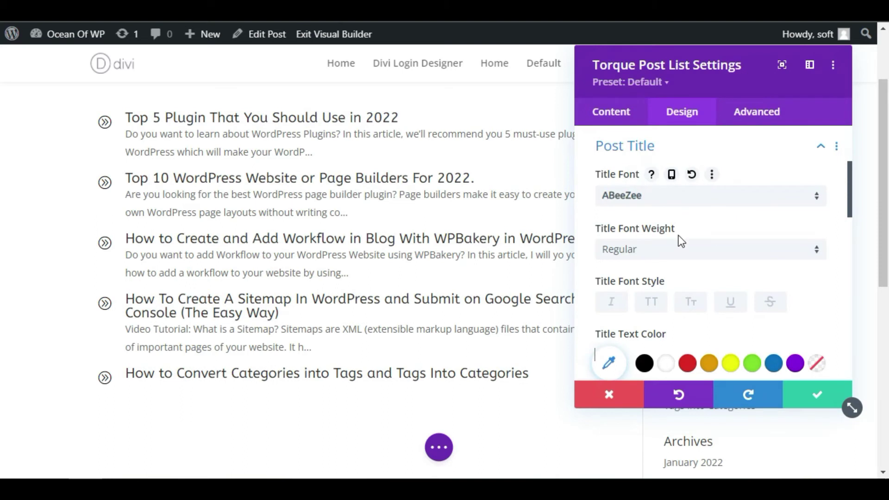
pyautogui.click(667, 255)
pyautogui.click(668, 268)
pyautogui.click(644, 366)
pyautogui.scroll(-2, 703, 238)
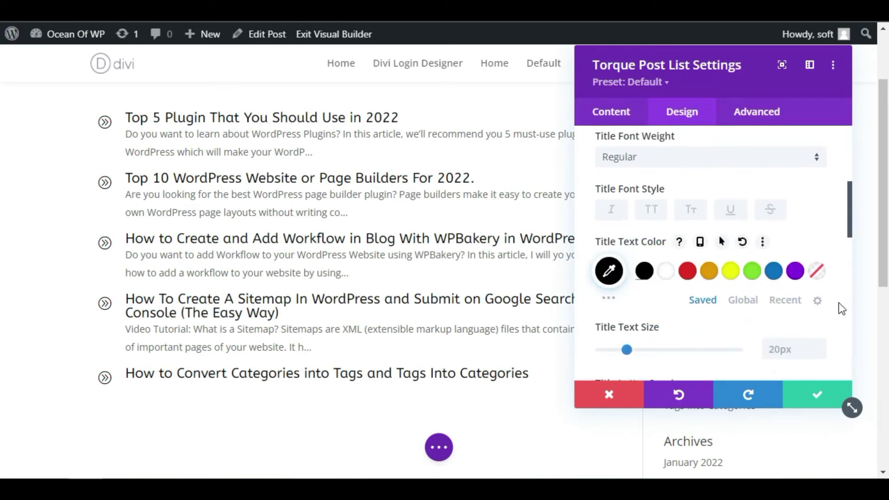
pyautogui.click(782, 349)
pyautogui.write('25px')
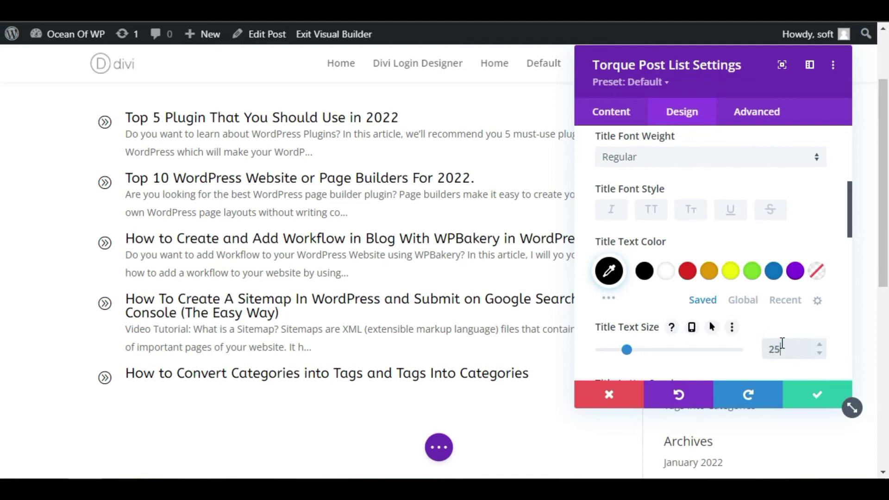
pyautogui.doubleClick(805, 350)
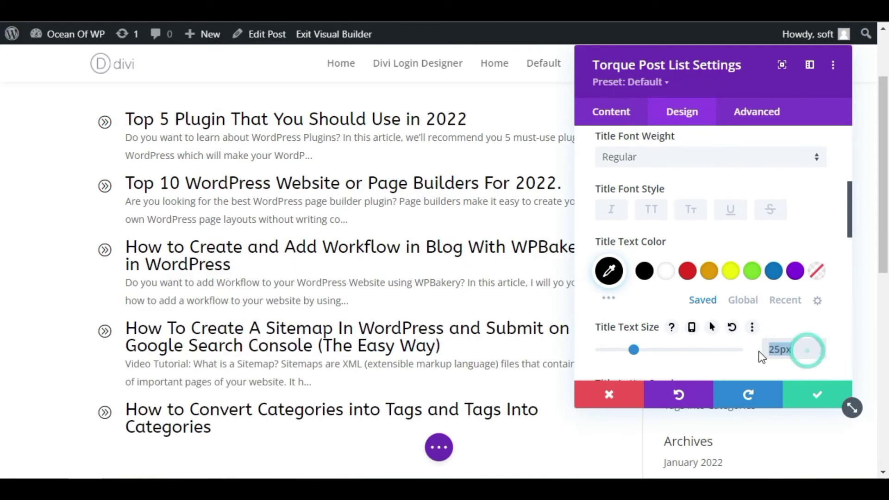
pyautogui.write('12')
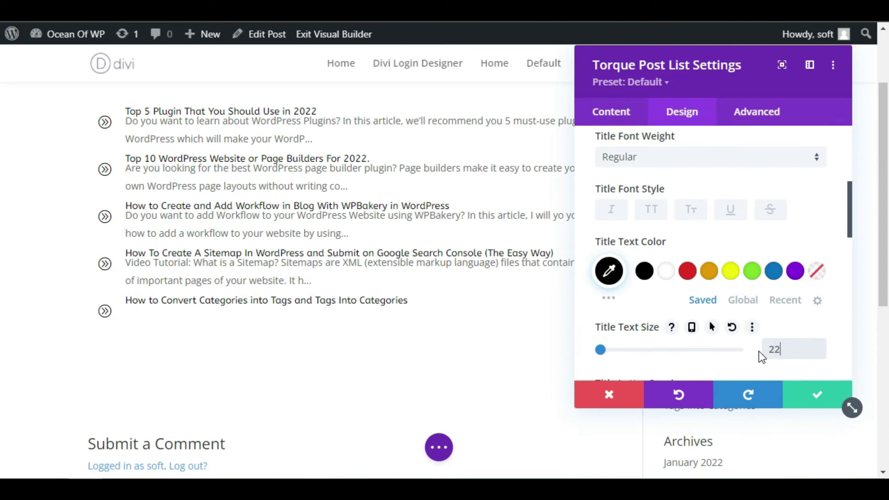
pyautogui.write('px')
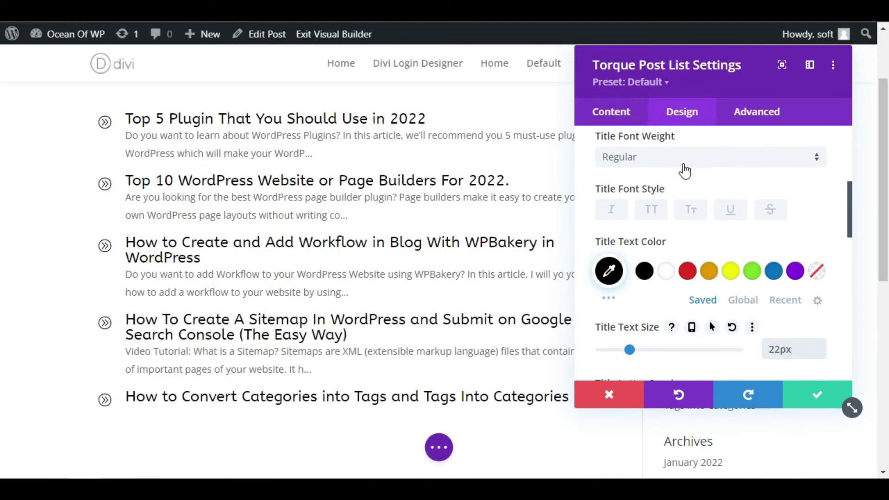
pyautogui.scroll(2, 683, 168)
# - Style the post excerpts in the Alata font, black, at 15px
pyautogui.click(640, 147)
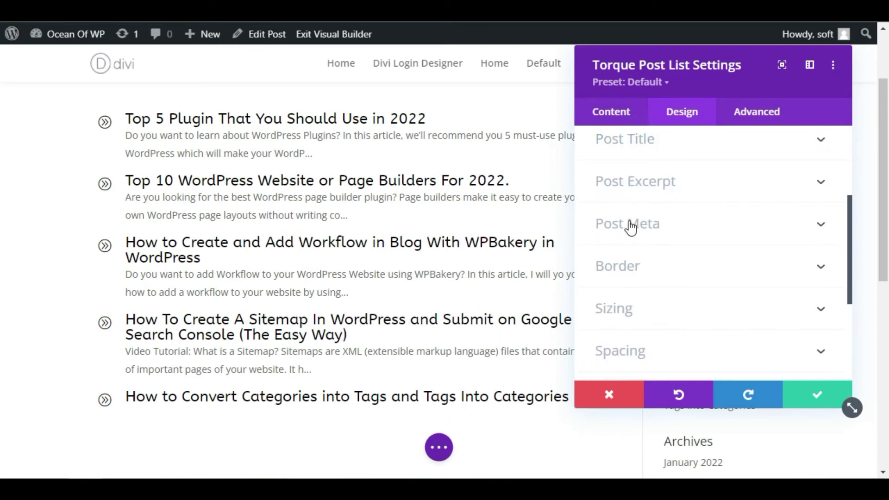
pyautogui.click(661, 184)
pyautogui.click(672, 255)
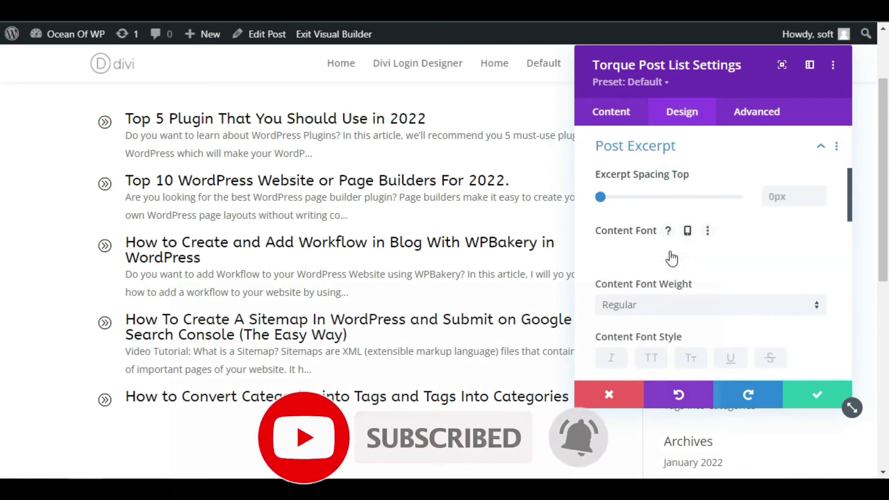
pyautogui.scroll(-4, 670, 257)
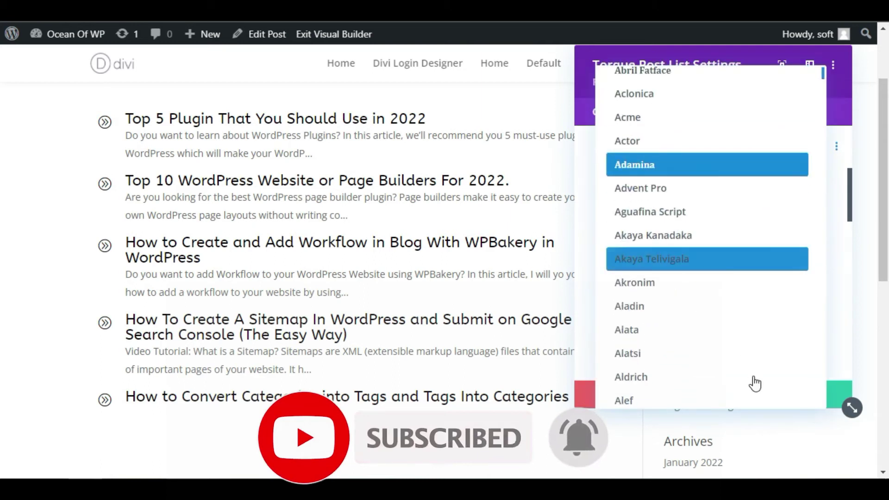
pyautogui.click(729, 331)
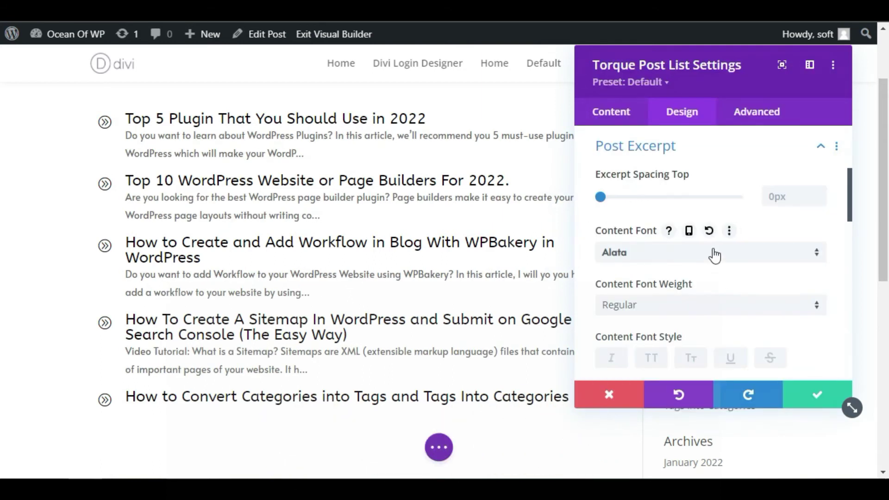
pyautogui.scroll(-4, 714, 256)
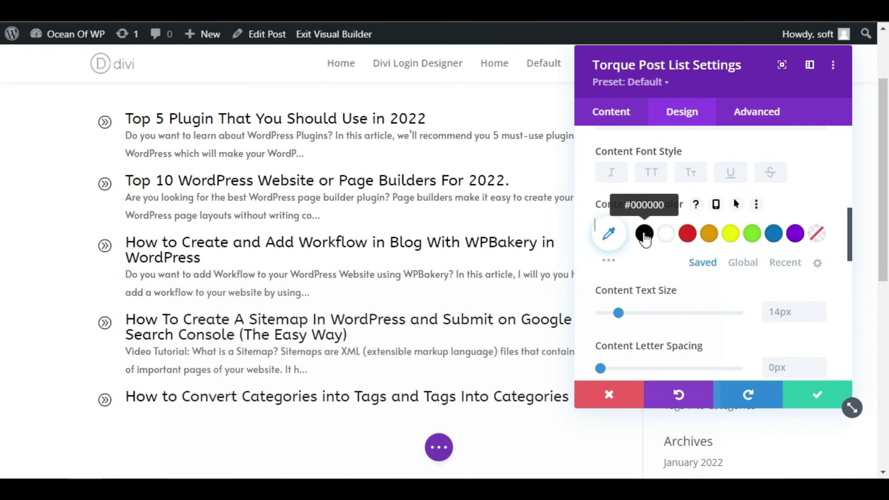
pyautogui.click(645, 234)
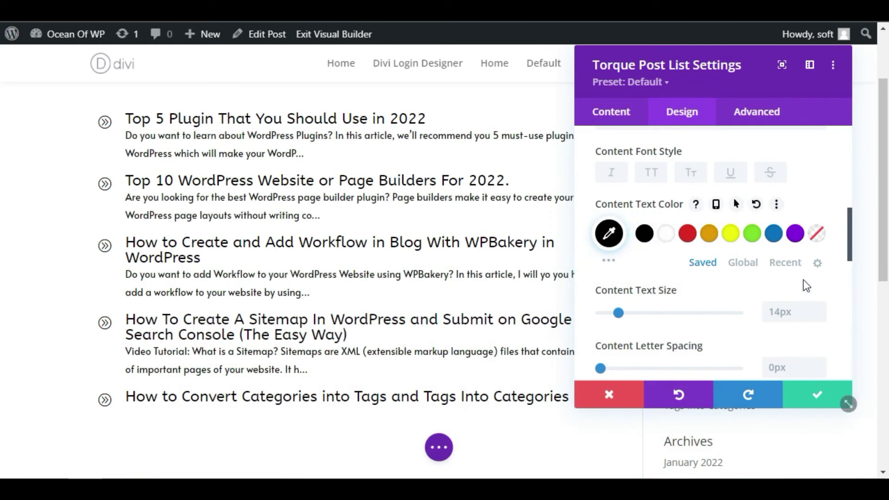
pyautogui.click(816, 307)
pyautogui.scroll(6, 725, 338)
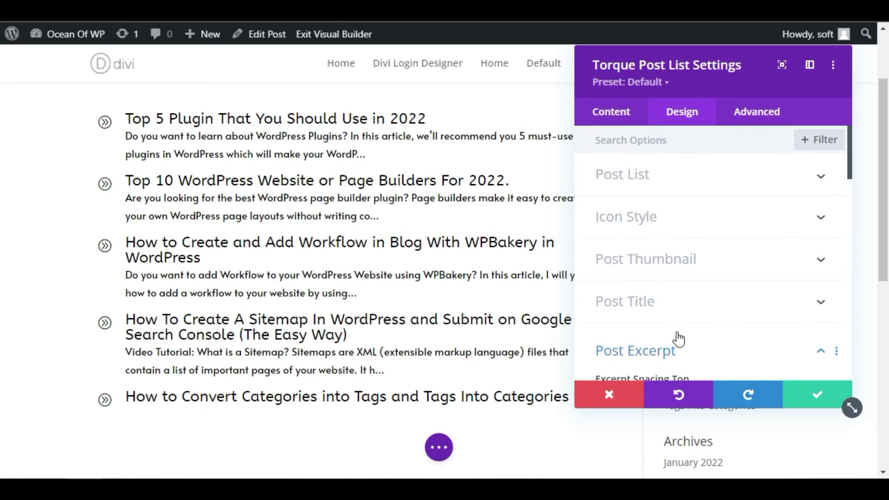
# - Make the post titles blue (#0c71c3), save the module and publish the post
pyautogui.click(673, 185)
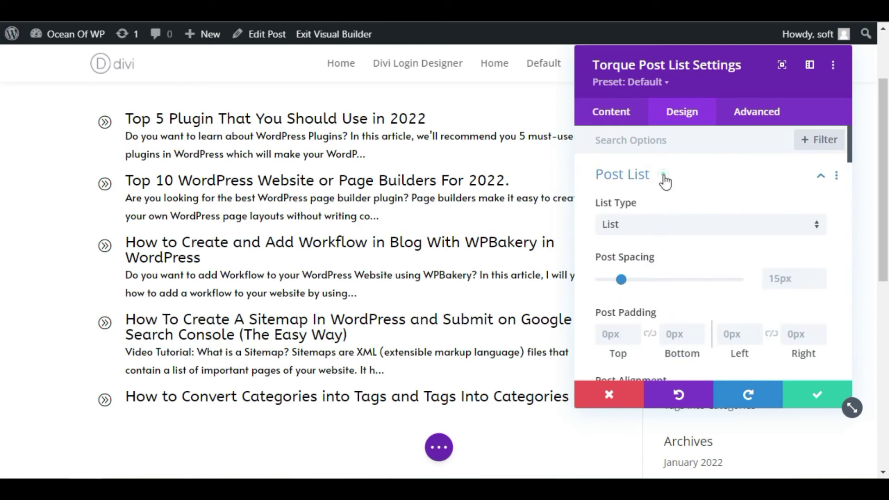
pyautogui.click(665, 182)
pyautogui.click(667, 302)
pyautogui.scroll(-4, 662, 284)
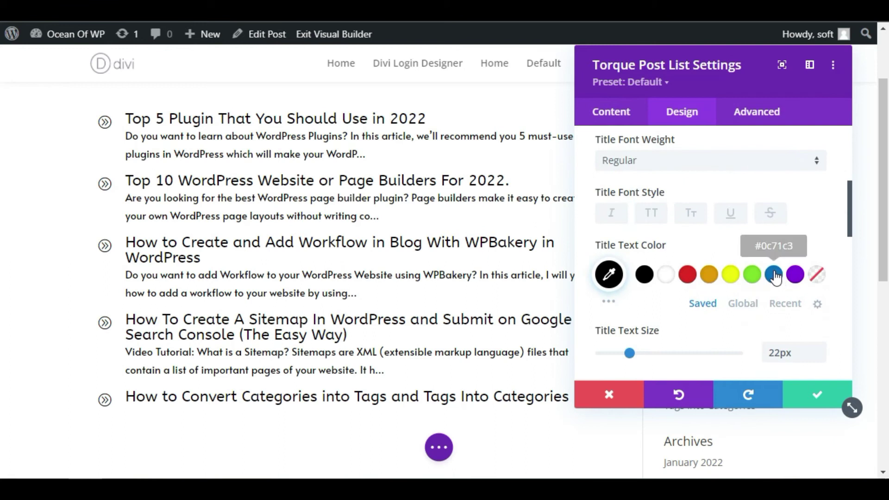
pyautogui.click(774, 275)
pyautogui.click(798, 393)
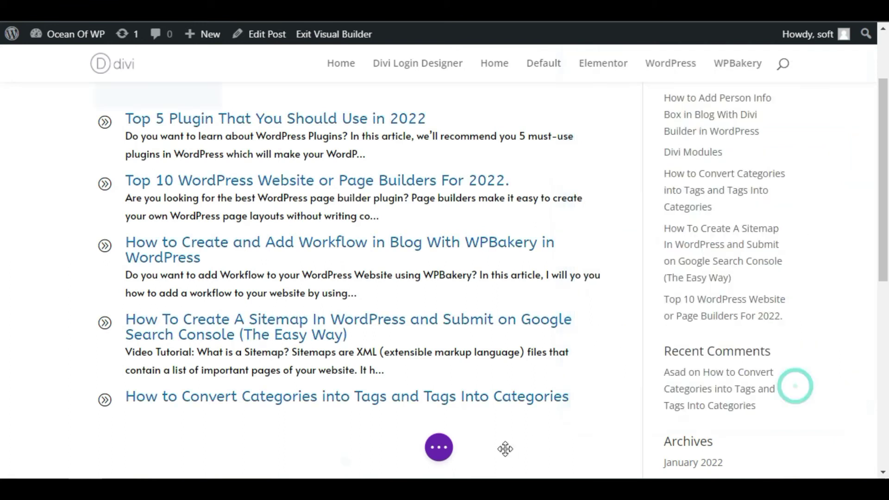
pyautogui.click(439, 447)
pyautogui.click(819, 436)
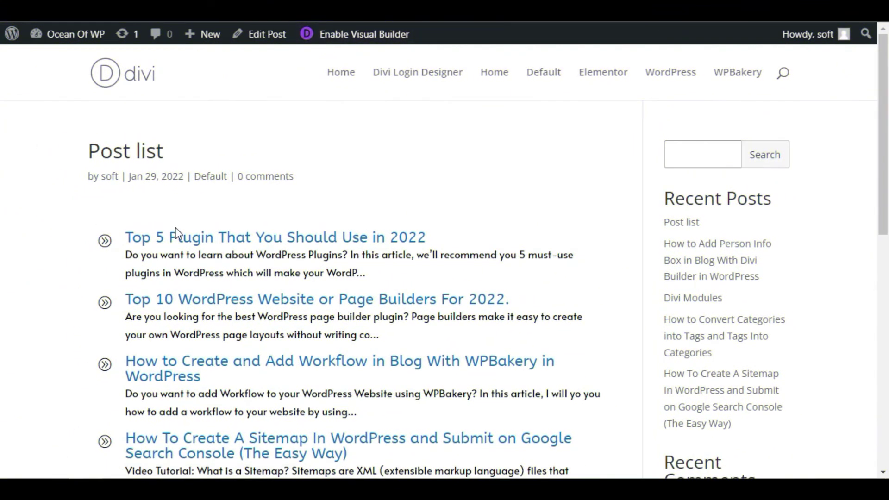
# - Scroll the live Post list page to check the arrow icons, blue titles and excerpts
pyautogui.scroll(-3, 411, 172)
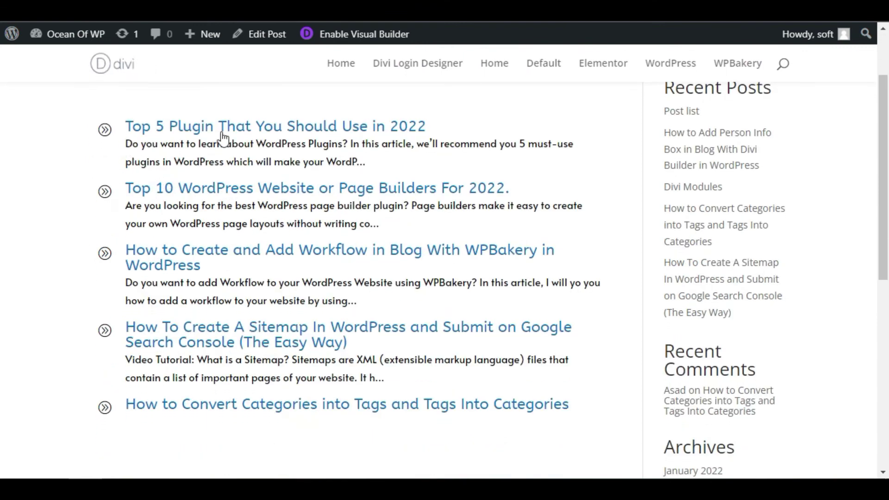
pyautogui.scroll(3, 260, 387)
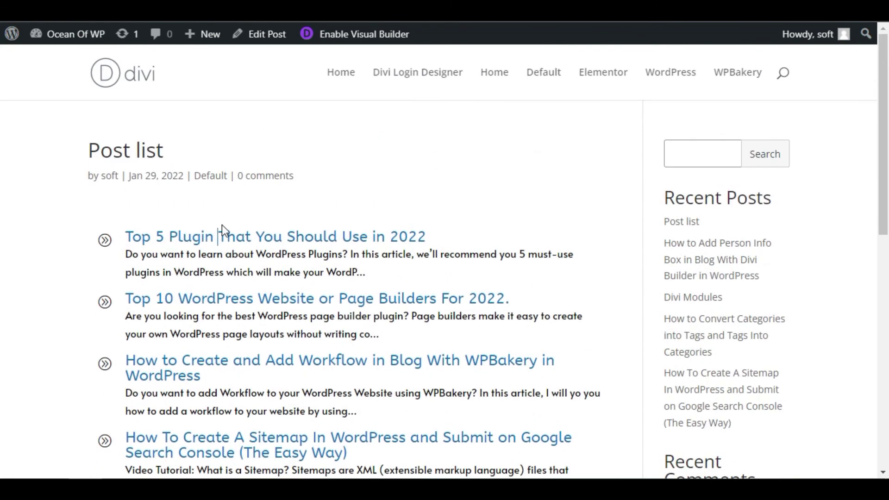
pyautogui.click(226, 239)
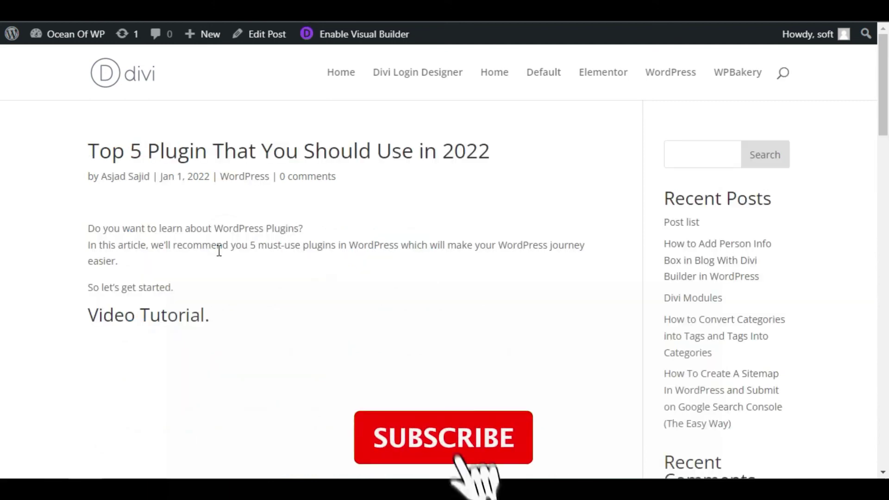
pyautogui.scroll(-3, 266, 361)
pyautogui.scroll(3, 258, 352)
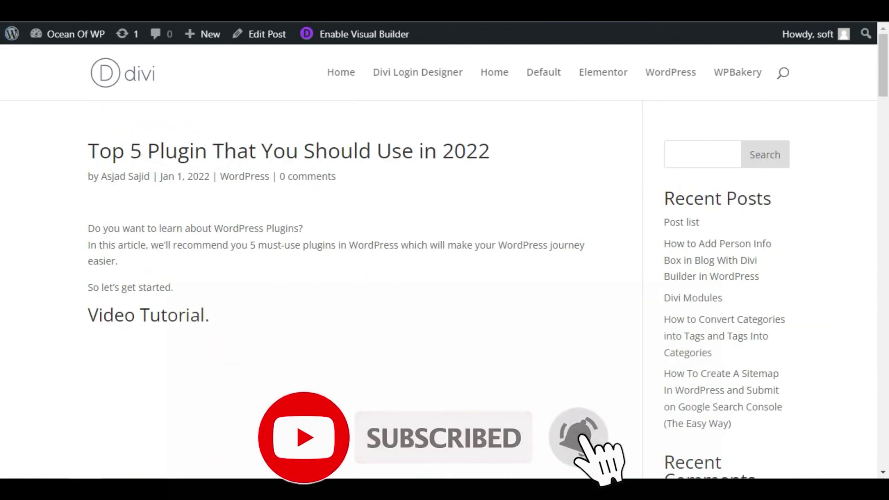
pyautogui.hotkey('alt', 'Left')
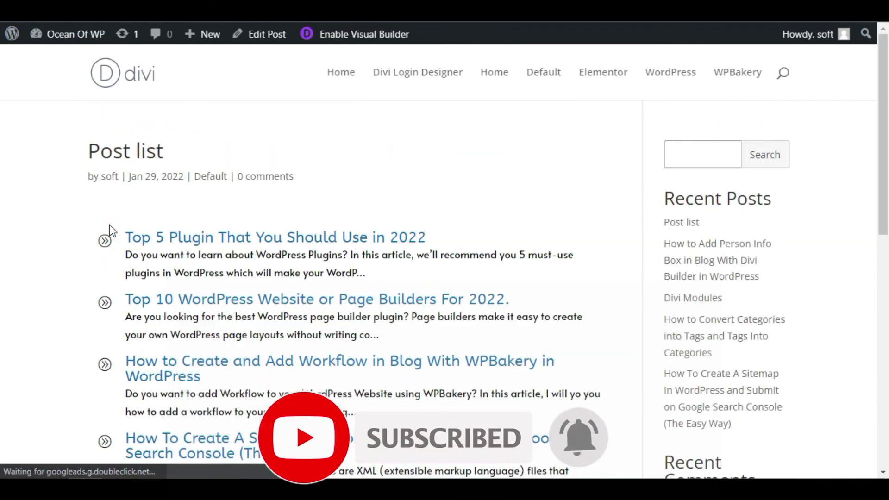